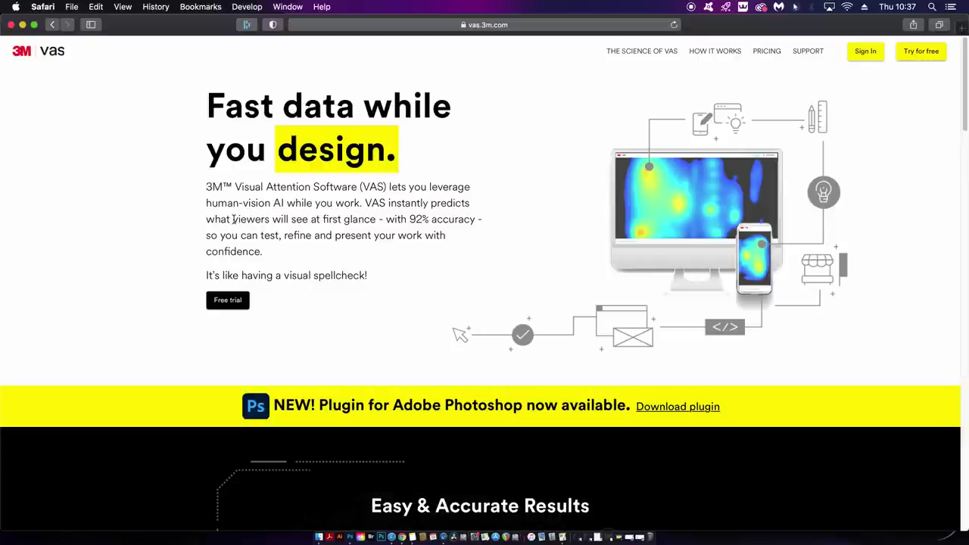
{"action": "left_click_drag", "start_coordinate": [387, 219], "coordinate": [497, 234]}
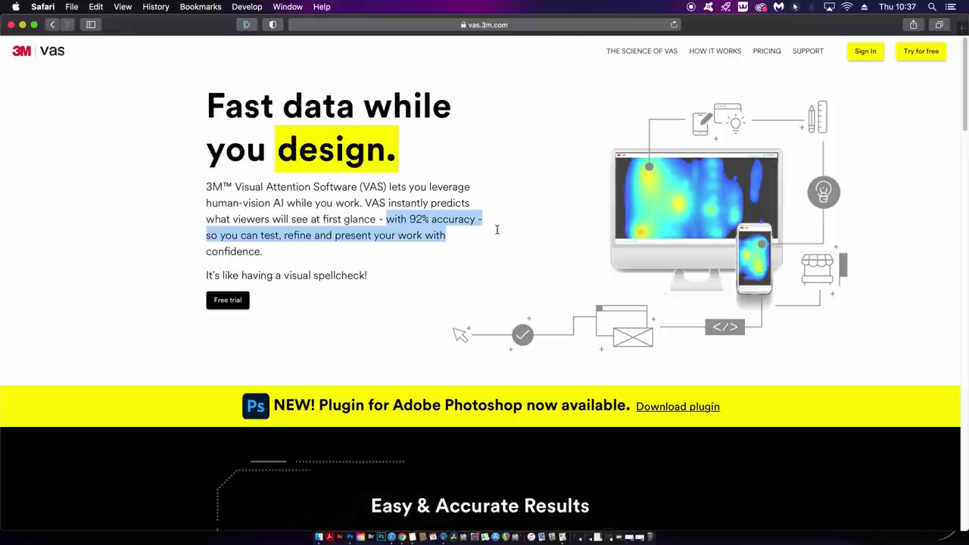
{"action": "left_click", "coordinate": [902, 192]}
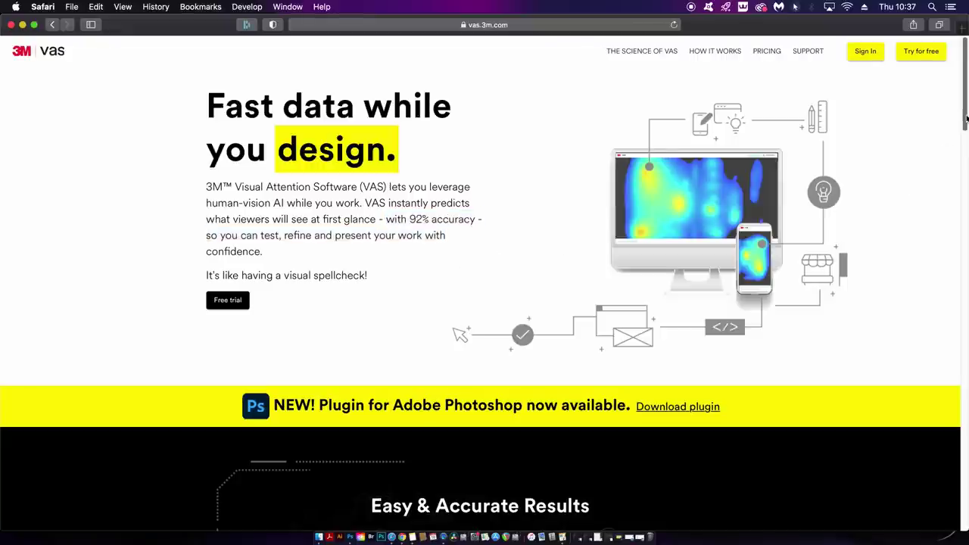
{"action": "left_click_drag", "start_coordinate": [966, 119], "coordinate": [967, 162]}
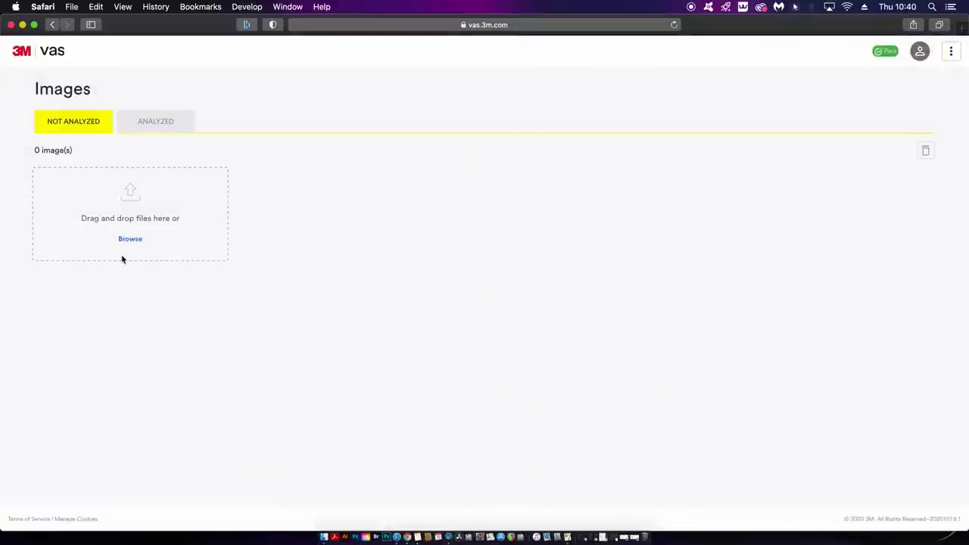
- Upload the design1 1.jpg image and analyze it as a Web Page
{"action": "left_click", "coordinate": [129, 240]}
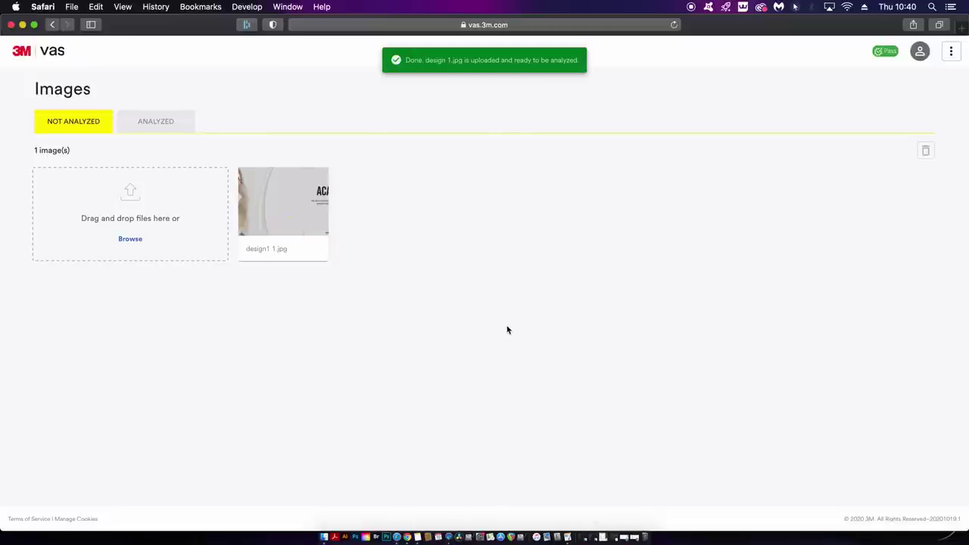
{"action": "left_click", "coordinate": [300, 239]}
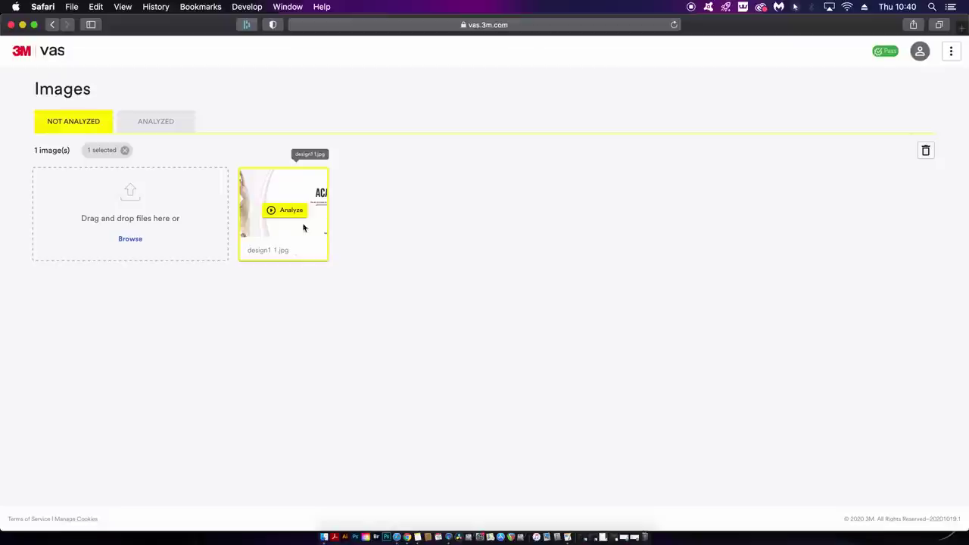
{"action": "left_click", "coordinate": [292, 211]}
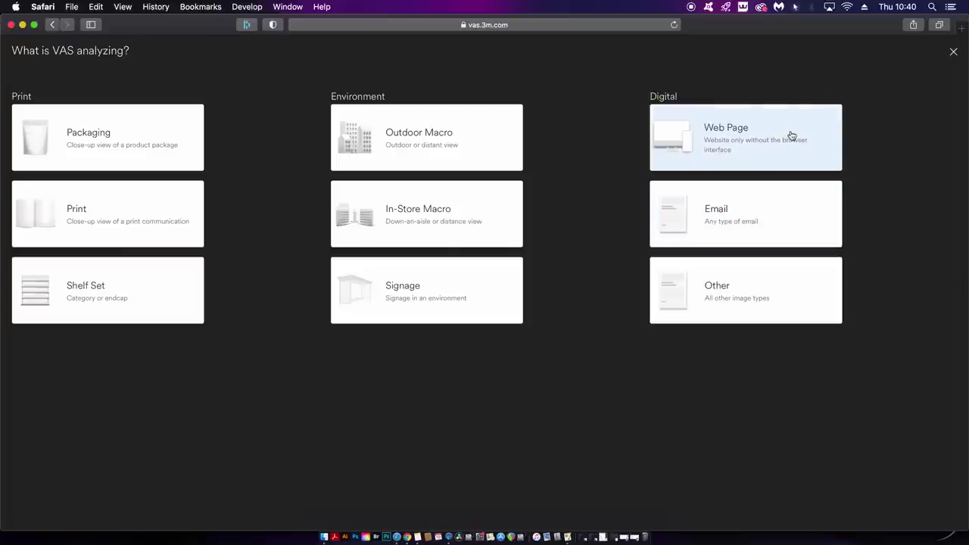
{"action": "left_click", "coordinate": [452, 241]}
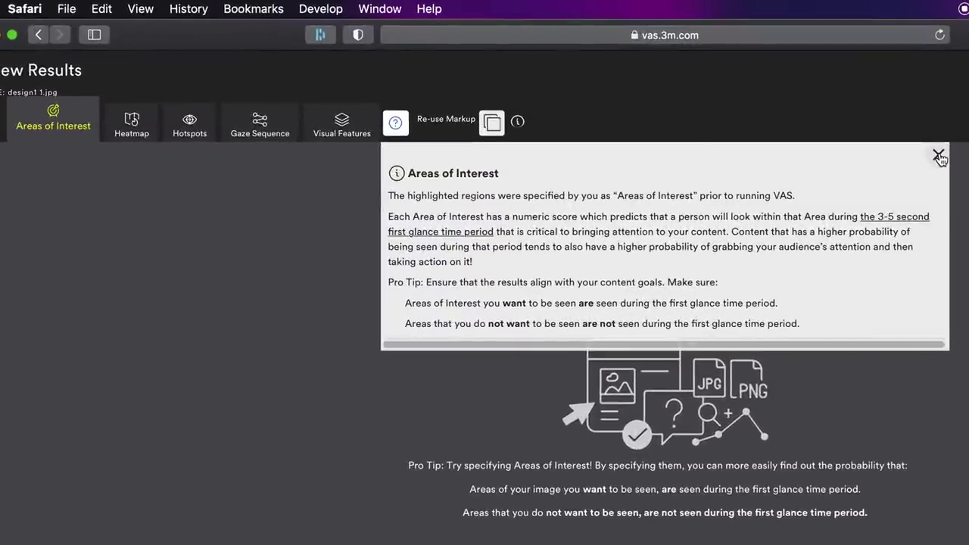
- Review the Heatmap and Hotspots results for the ballet academy design, dismissing the explanatory notes
{"action": "left_click", "coordinate": [939, 156]}
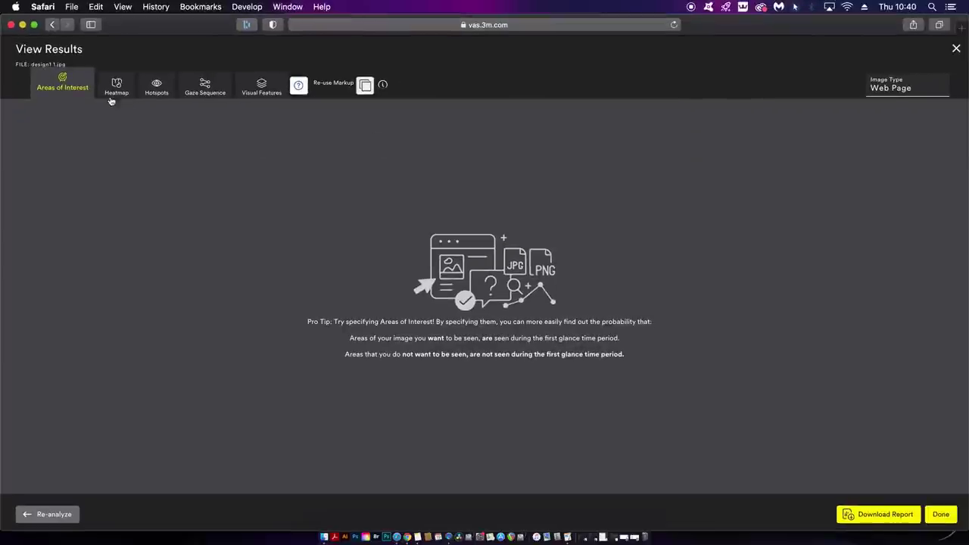
{"action": "left_click", "coordinate": [118, 88]}
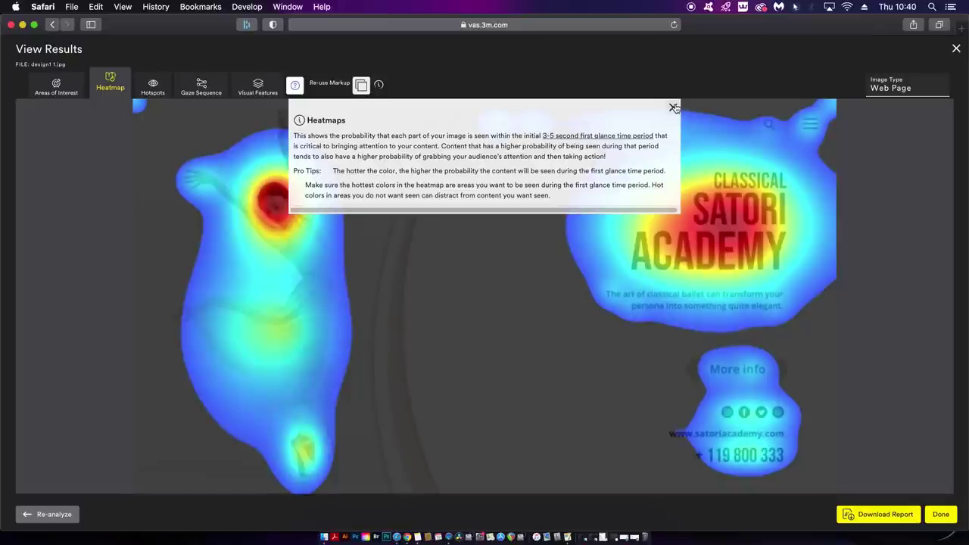
{"action": "left_click", "coordinate": [673, 108]}
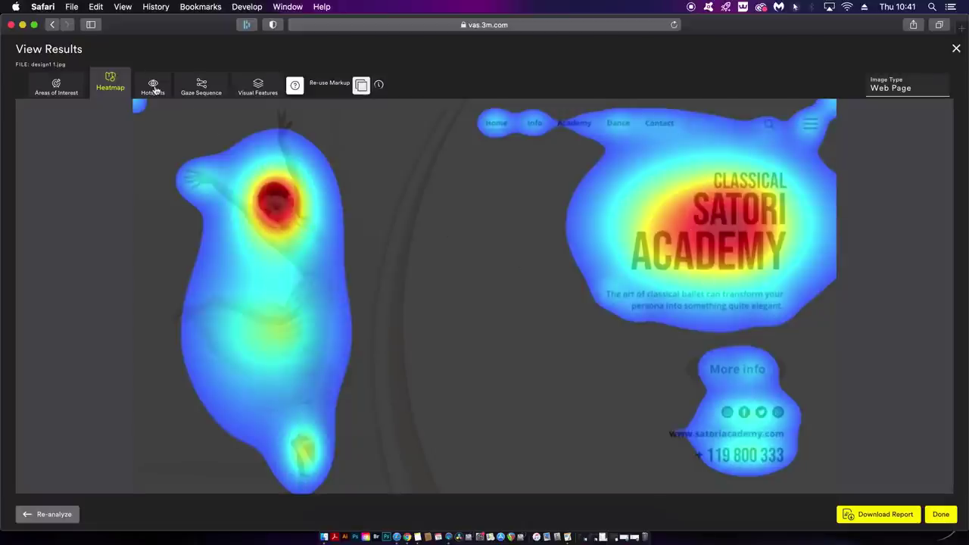
{"action": "left_click", "coordinate": [153, 87]}
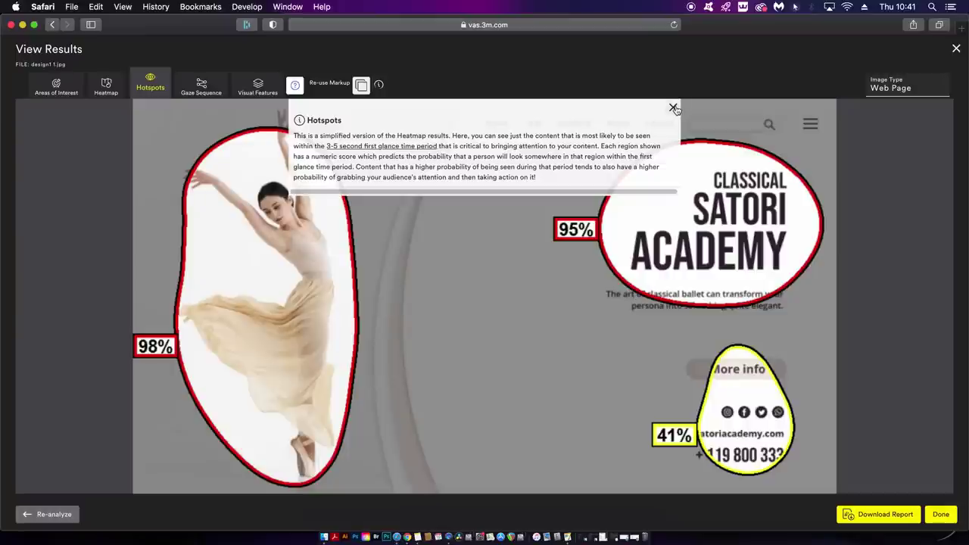
{"action": "left_click", "coordinate": [673, 107]}
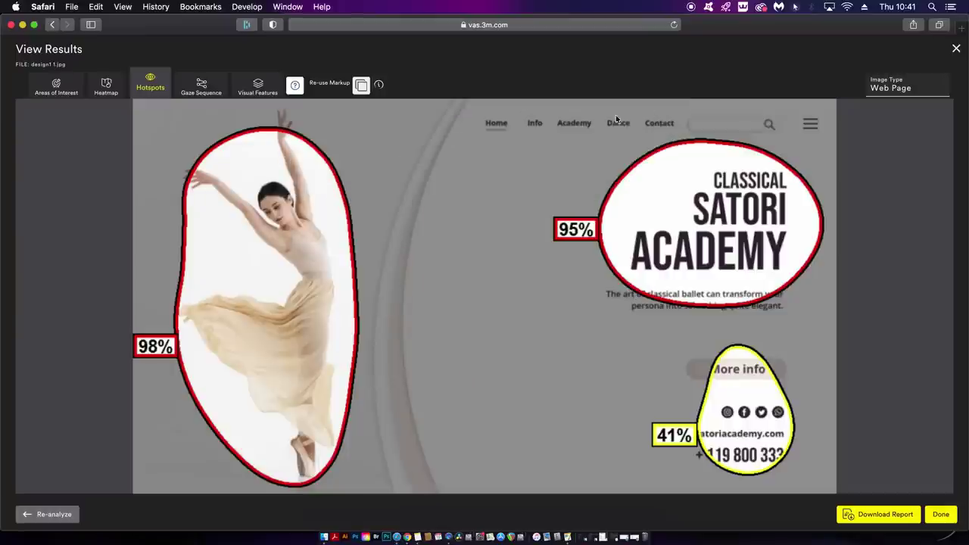
- Review the Gaze Sequence and Visual Features results for the design, dismissing their explanatory notes
{"action": "left_click", "coordinate": [203, 87]}
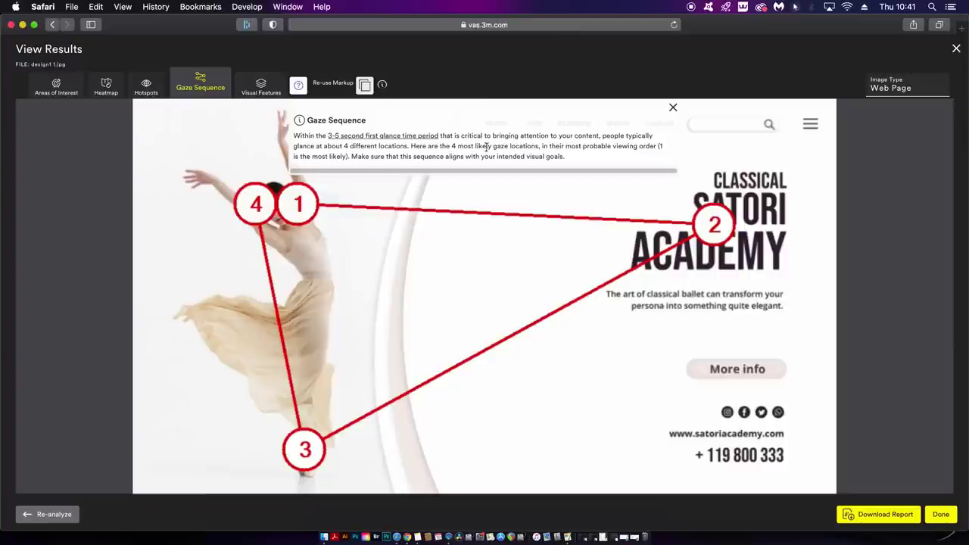
{"action": "left_click", "coordinate": [673, 107]}
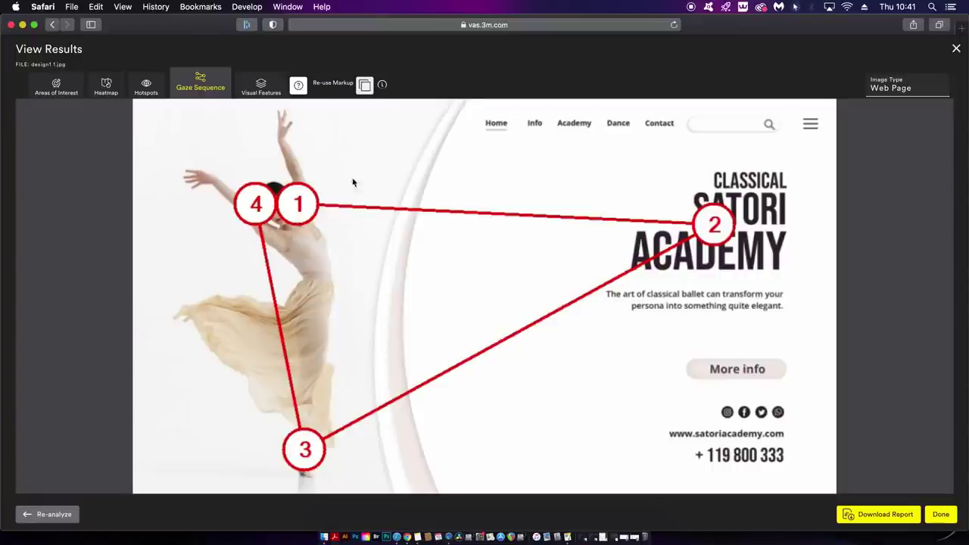
{"action": "left_click", "coordinate": [259, 84]}
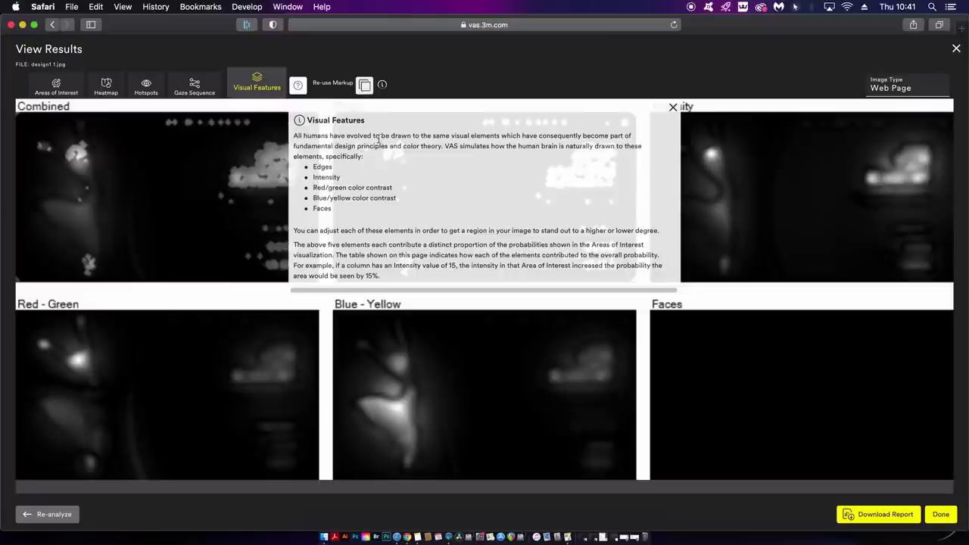
{"action": "left_click", "coordinate": [672, 107]}
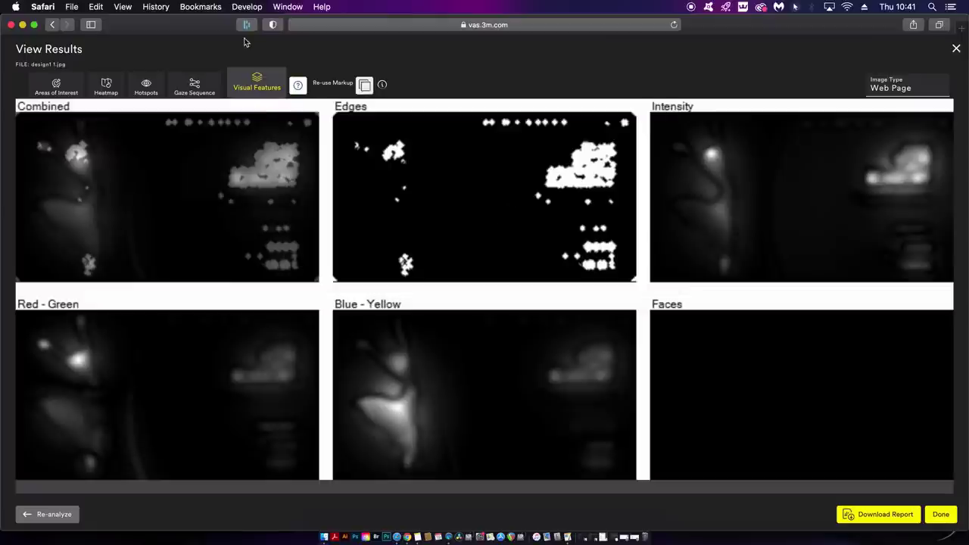
- Re-analyze the design with the dancer's head marked as a face and the block from the academy title to the contact details as an area of interest
{"action": "left_click", "coordinate": [55, 85]}
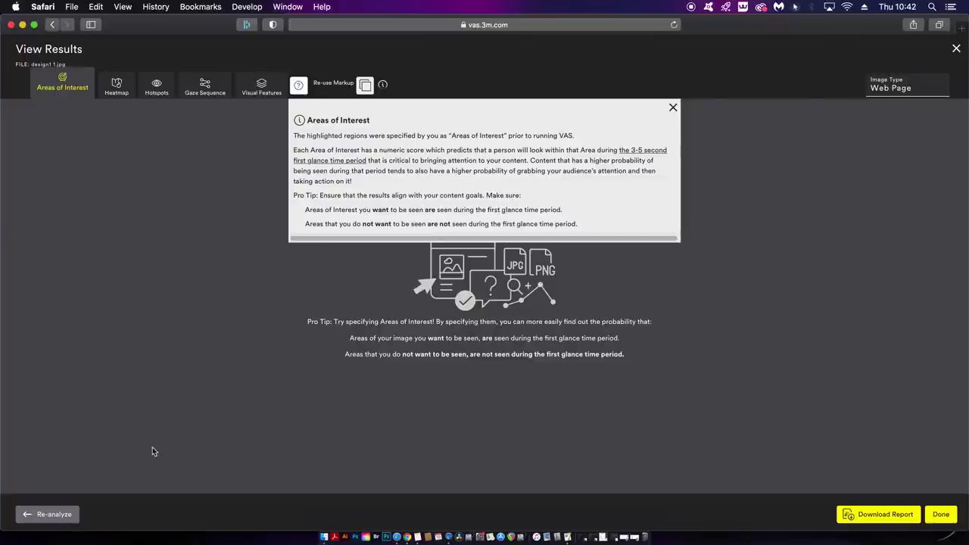
{"action": "left_click", "coordinate": [54, 515]}
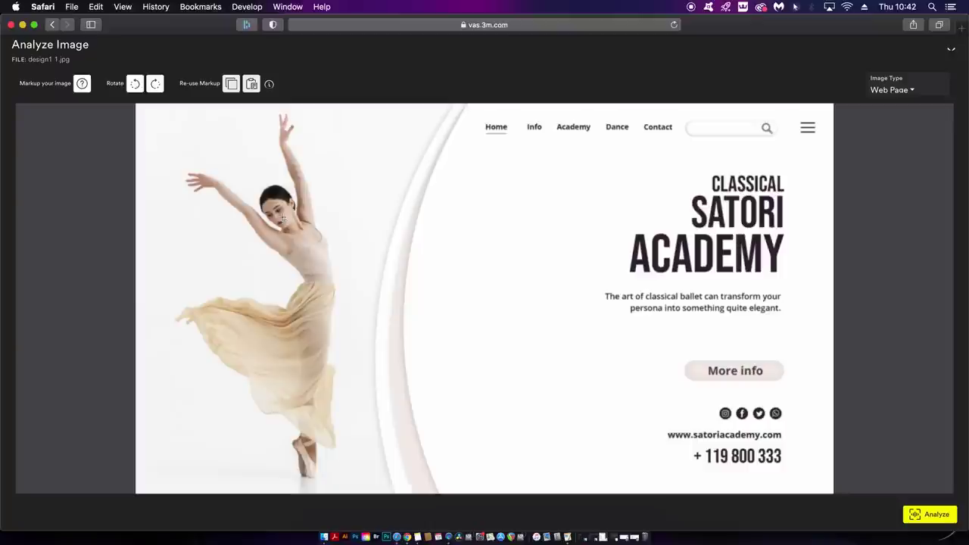
{"action": "left_click_drag", "start_coordinate": [233, 167], "coordinate": [334, 256]}
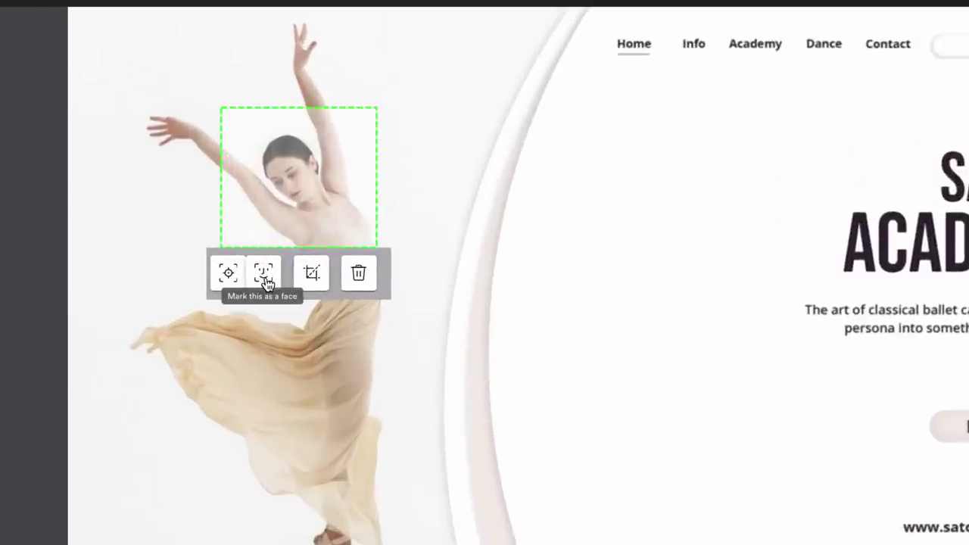
{"action": "left_click", "coordinate": [265, 277]}
{"action": "left_click_drag", "start_coordinate": [756, 83], "coordinate": [968, 381]}
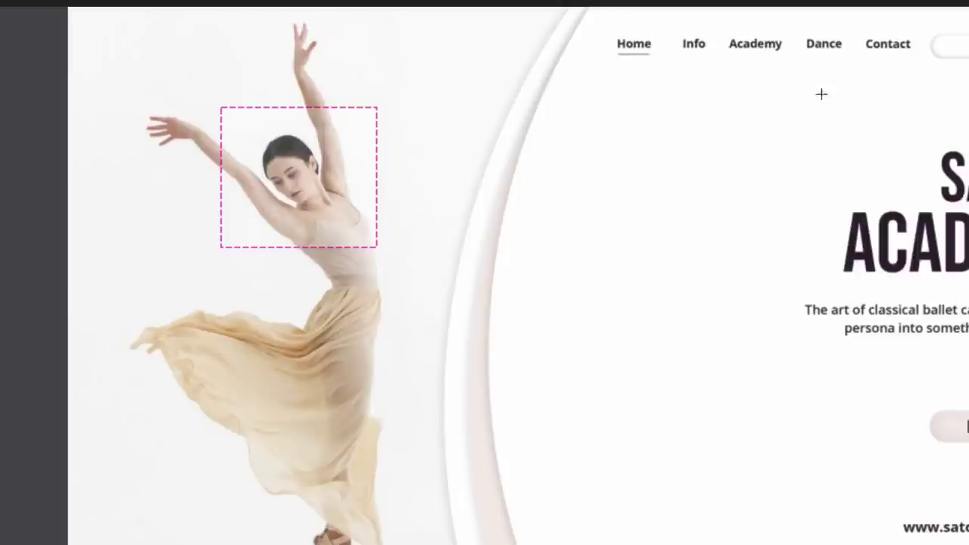
{"action": "left_click_drag", "start_coordinate": [854, 373], "coordinate": [857, 544]}
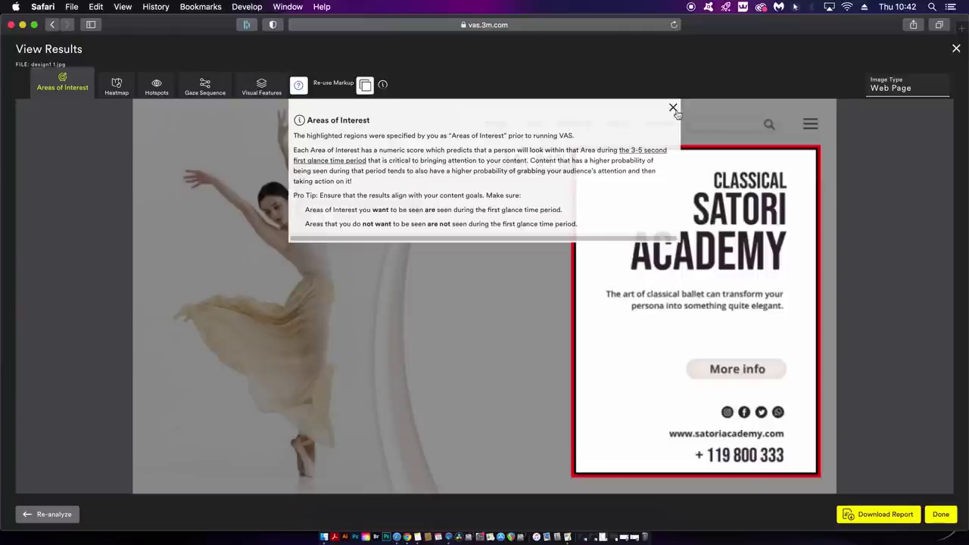
- Examine the new Areas of Interest result and the Visual Features breakdown for the marked text block
{"action": "left_click", "coordinate": [675, 108]}
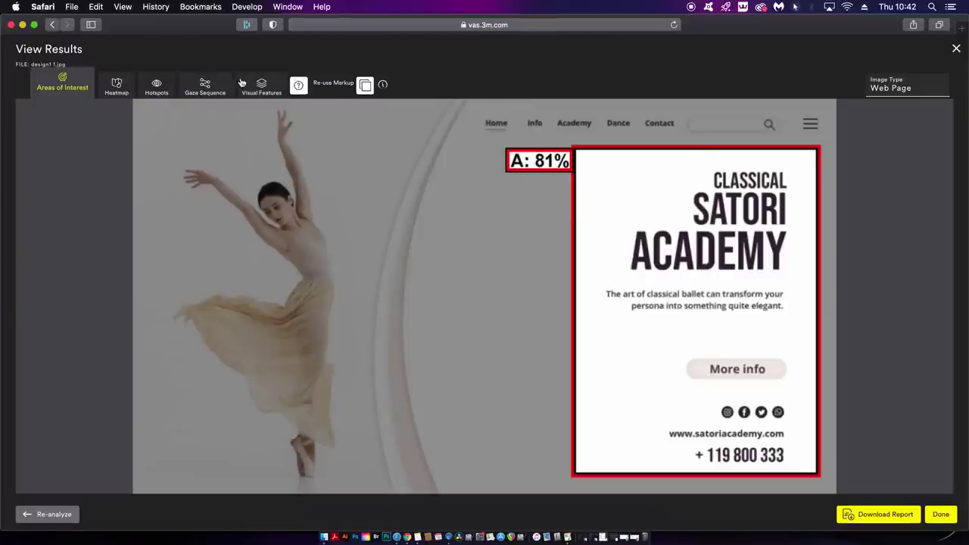
{"action": "left_click", "coordinate": [258, 88]}
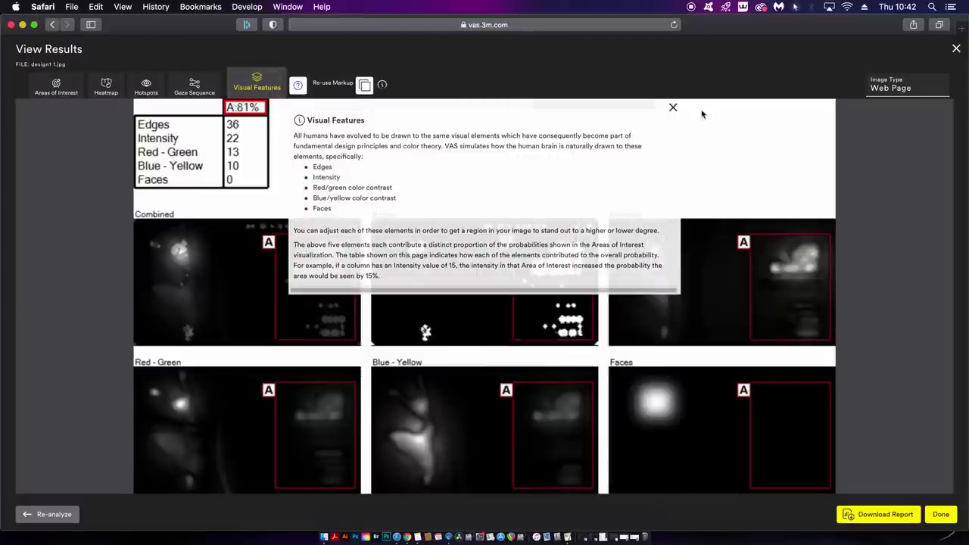
{"action": "left_click", "coordinate": [672, 110]}
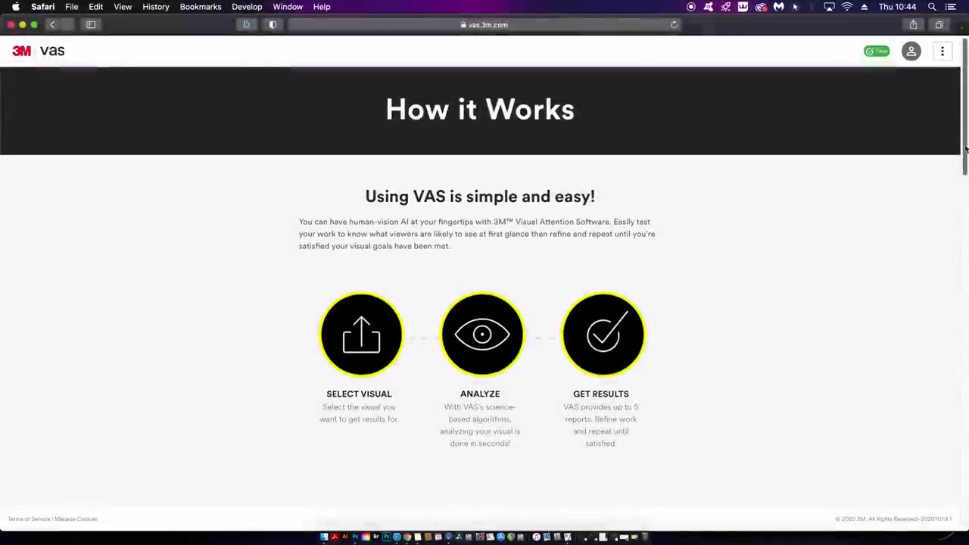
- Look through the How it Works page's instructions for the VAS plugin for Adobe Photoshop
{"action": "scroll", "coordinate": [485, 303], "scroll_direction": "down", "scroll_amount": 8}
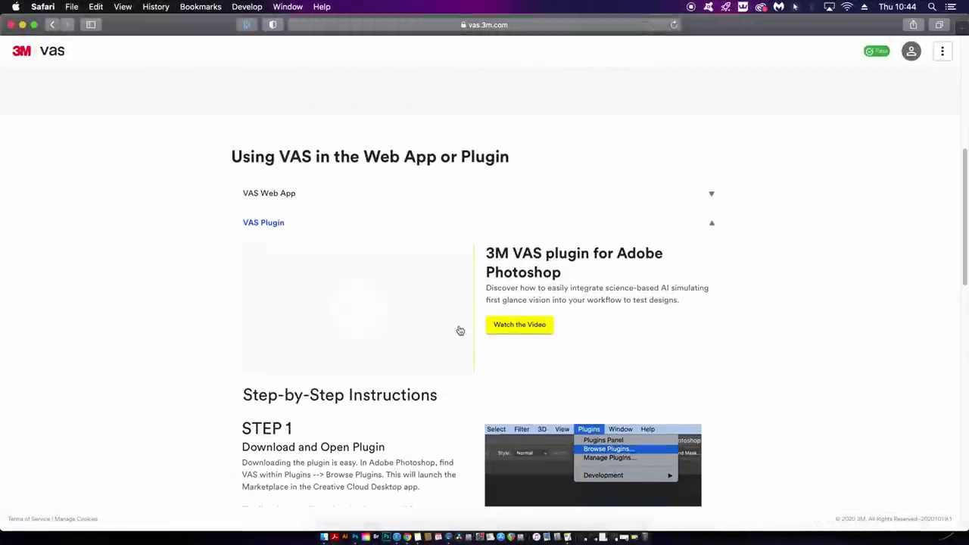
{"action": "scroll", "coordinate": [765, 340], "scroll_direction": "down", "scroll_amount": 5}
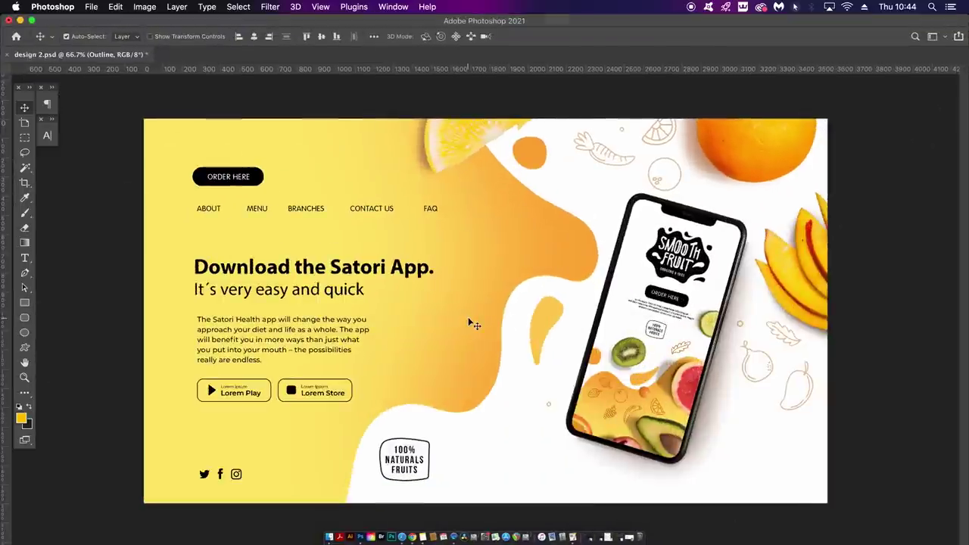
- In Photoshop, open the 3M Visual Attention Software plugin for design 2.psd and place its panel clear of the artwork
{"action": "scroll", "coordinate": [477, 341], "scroll_direction": "down", "scroll_amount": 2}
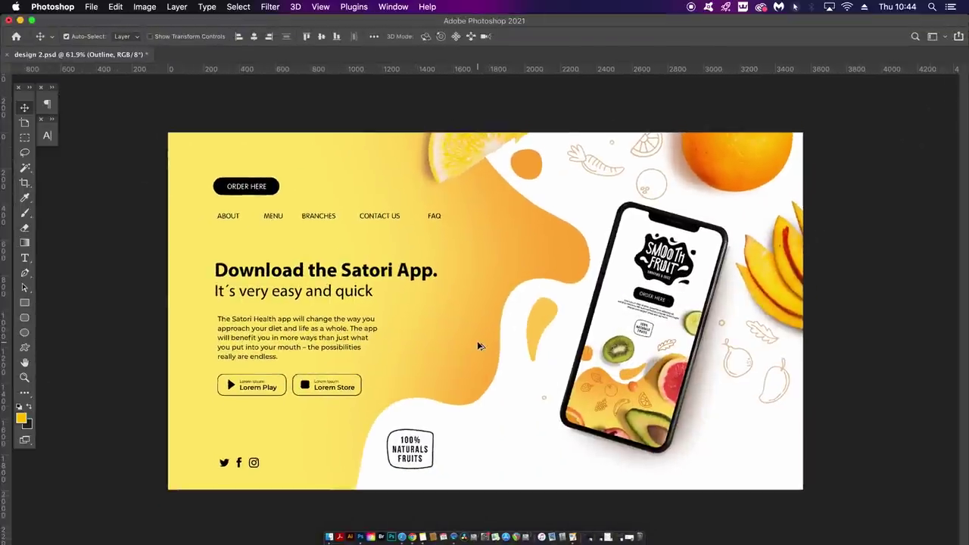
{"action": "scroll", "coordinate": [477, 341], "scroll_direction": "down", "scroll_amount": 1}
{"action": "left_click", "coordinate": [354, 6]}
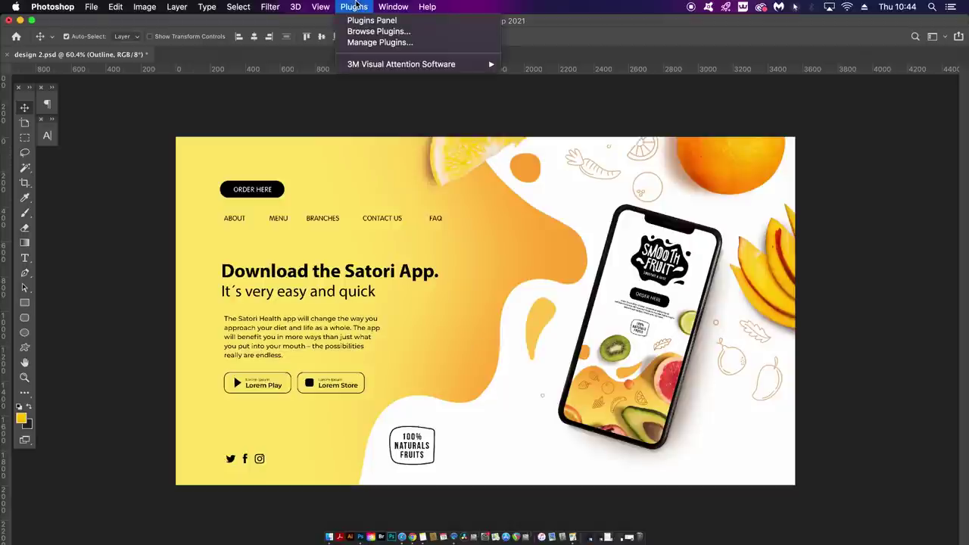
{"action": "mouse_move", "coordinate": [418, 69]}
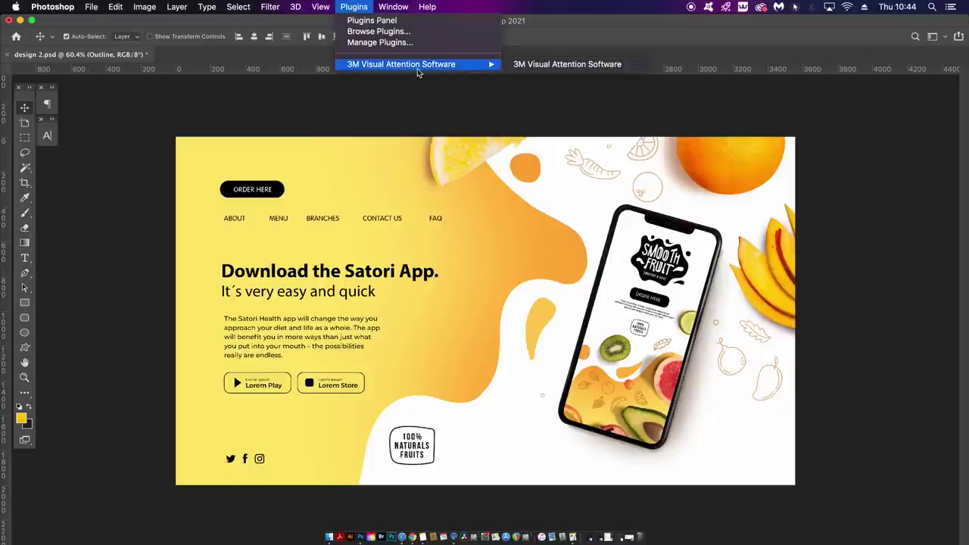
{"action": "left_click", "coordinate": [551, 67]}
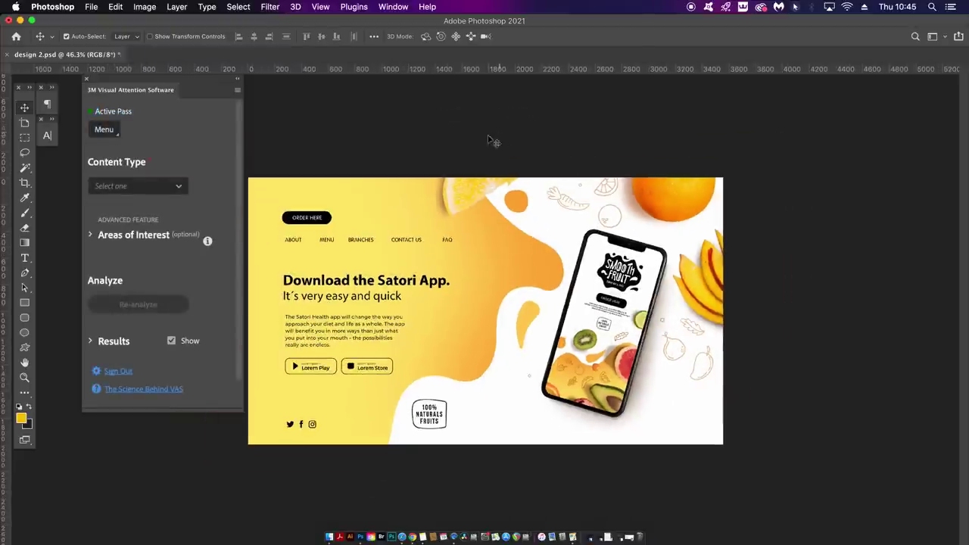
{"action": "left_click_drag", "start_coordinate": [173, 80], "coordinate": [166, 93]}
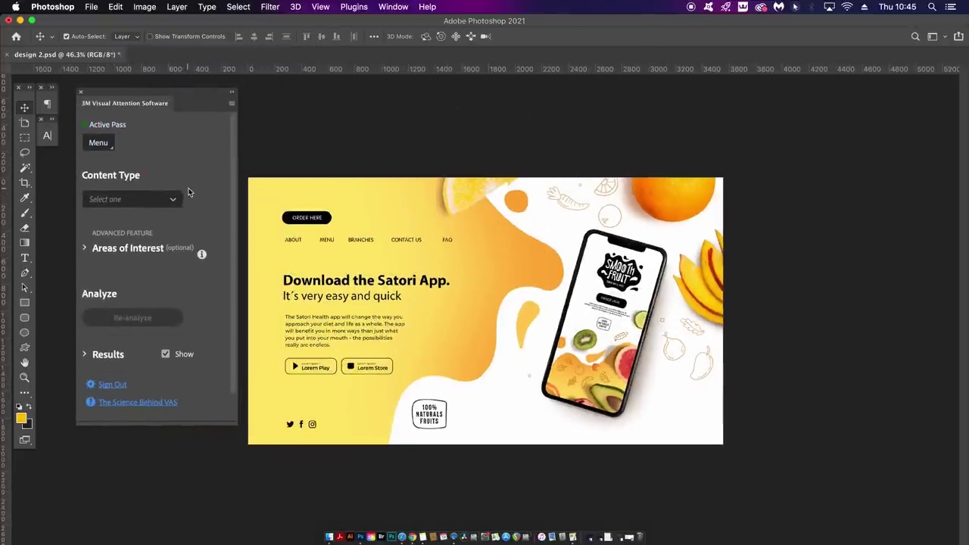
- Set the plugin's content type to Web Page and expand the optional Areas of Interest settings
{"action": "left_click", "coordinate": [173, 199]}
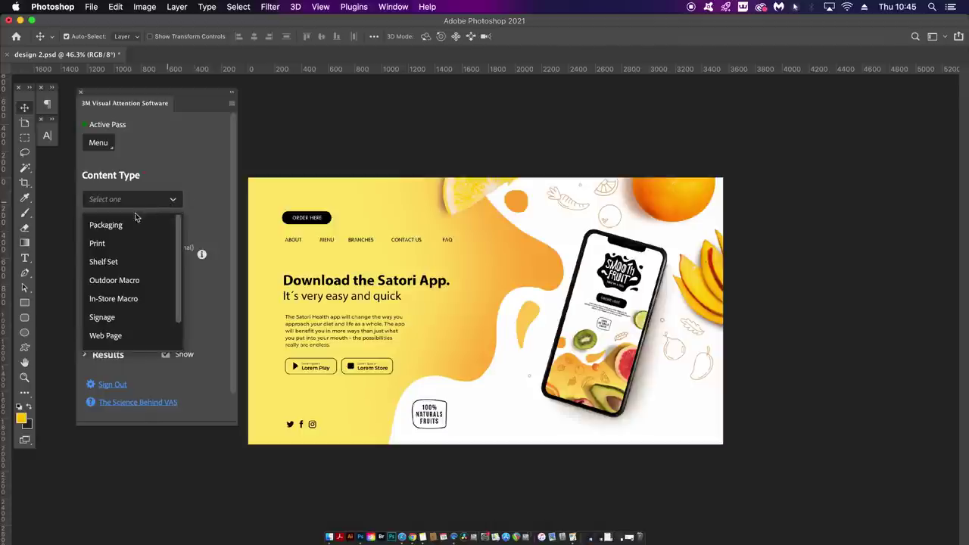
{"action": "scroll", "coordinate": [141, 336], "scroll_direction": "down", "scroll_amount": 2}
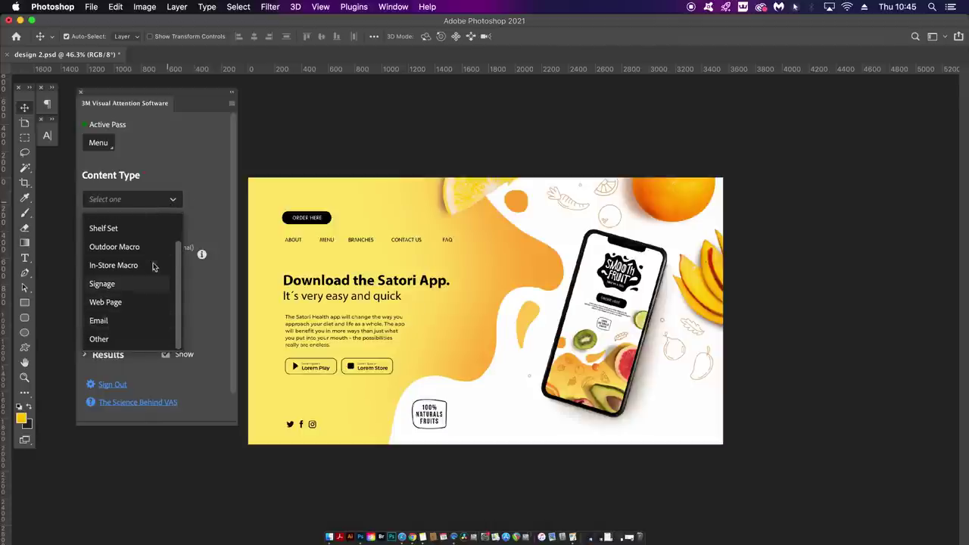
{"action": "left_click", "coordinate": [129, 302]}
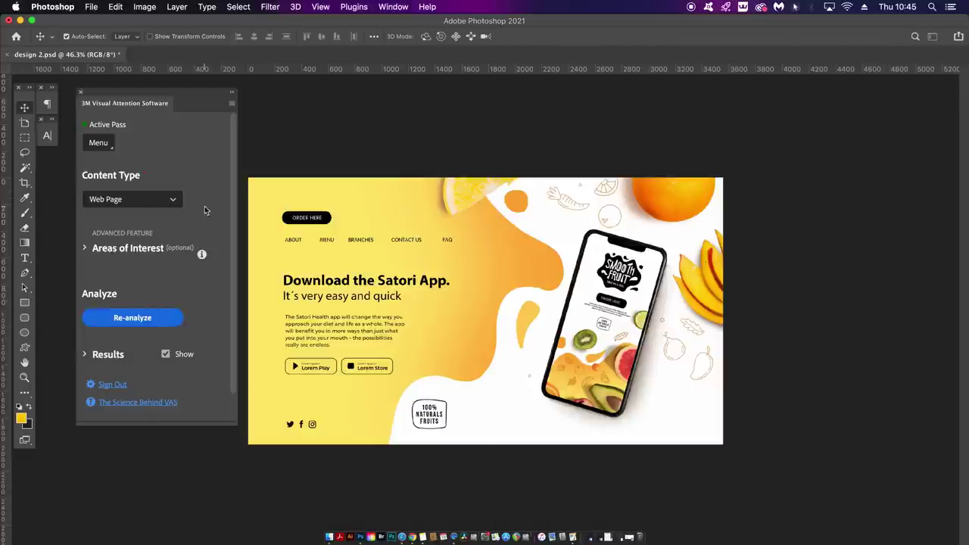
{"action": "left_click", "coordinate": [86, 249]}
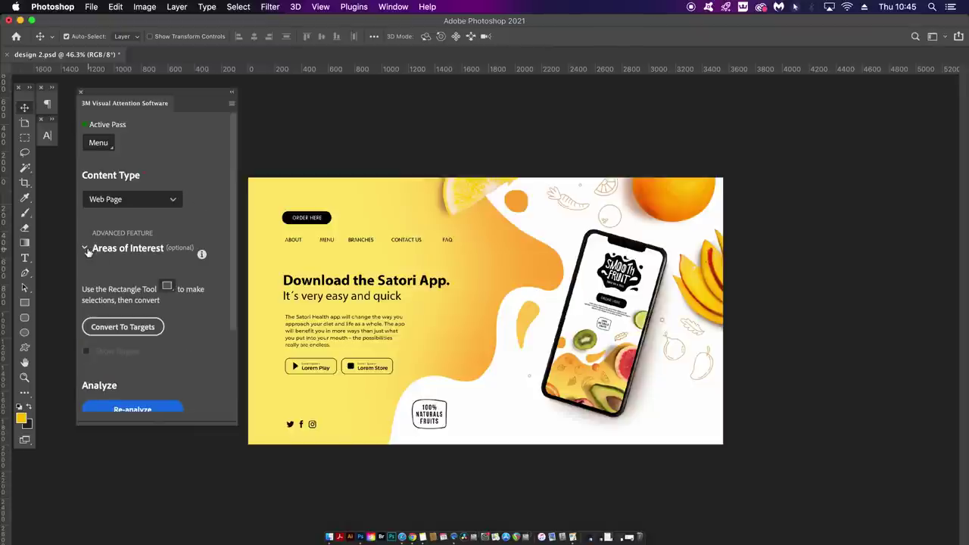
- Mark the navigation, headline and text block as a target with a rectangle about 1562 × 1350 px and re-analyze the design
{"action": "left_click", "coordinate": [25, 302]}
{"action": "left_click_drag", "start_coordinate": [258, 202], "coordinate": [463, 382]}
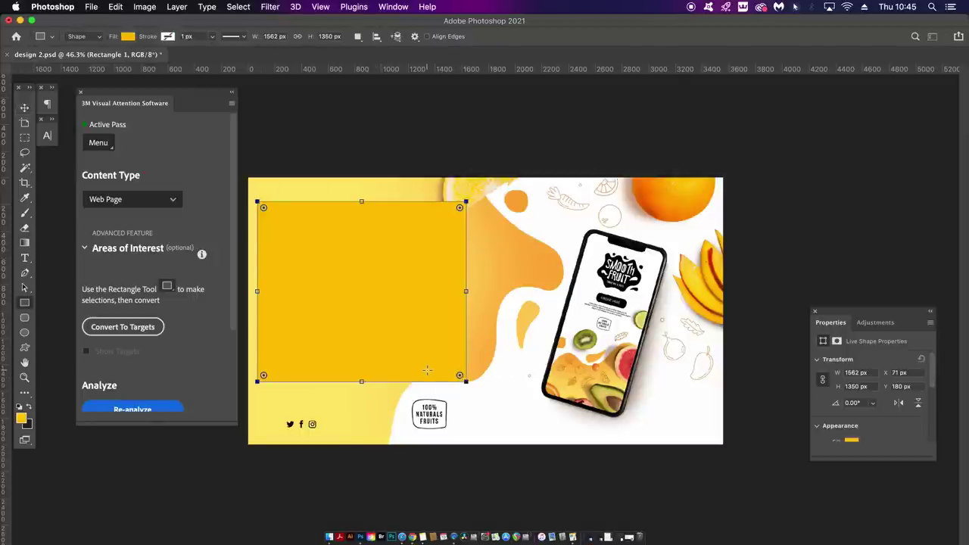
{"action": "left_click", "coordinate": [157, 328]}
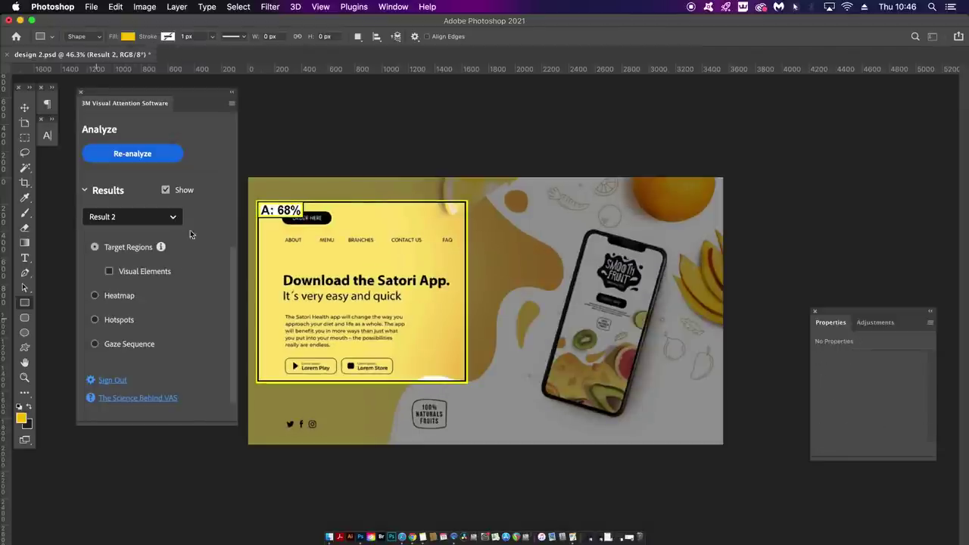
- Examine the target region score of Result 2, followed by its Heatmap, Hotspots and Gaze Sequence reports
{"action": "scroll", "coordinate": [233, 256], "scroll_direction": "down", "scroll_amount": 1}
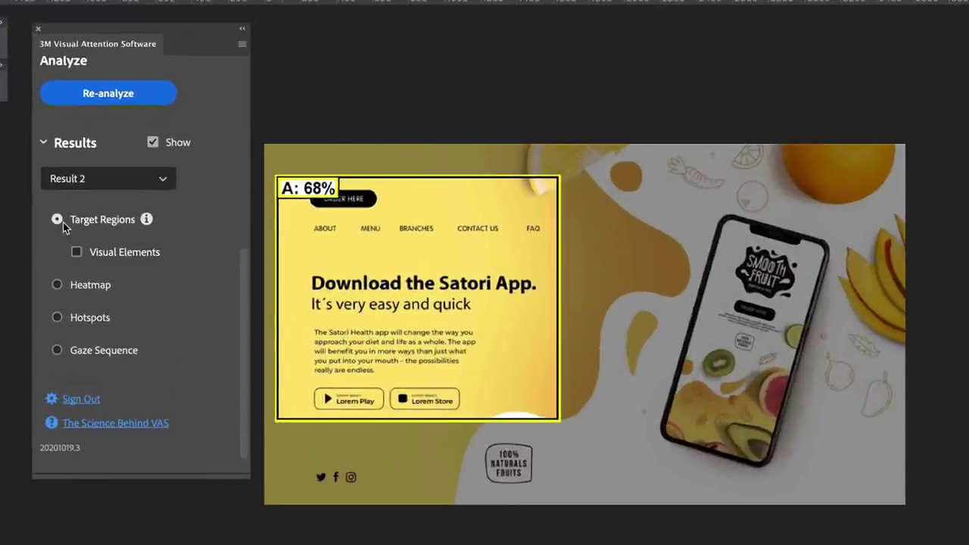
{"action": "left_click", "coordinate": [95, 286]}
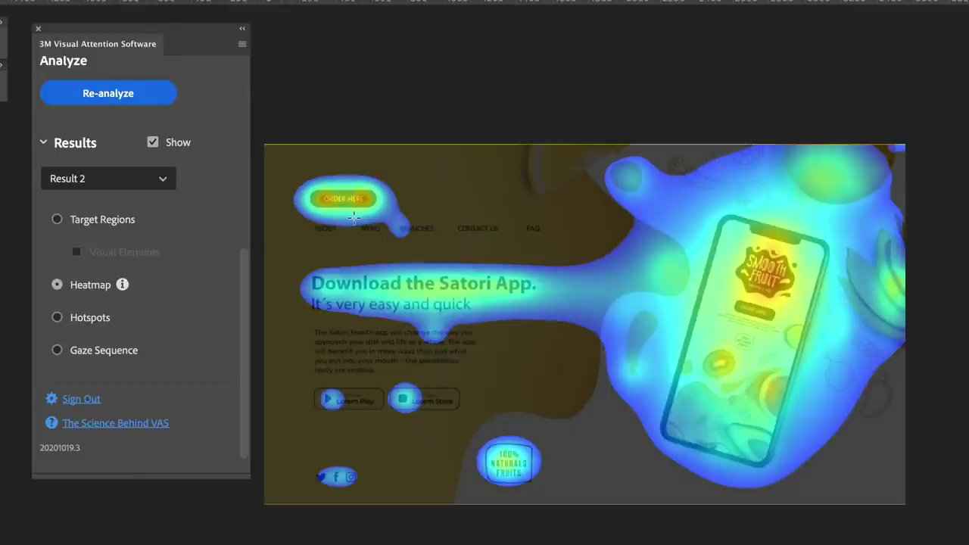
{"action": "left_click", "coordinate": [59, 318]}
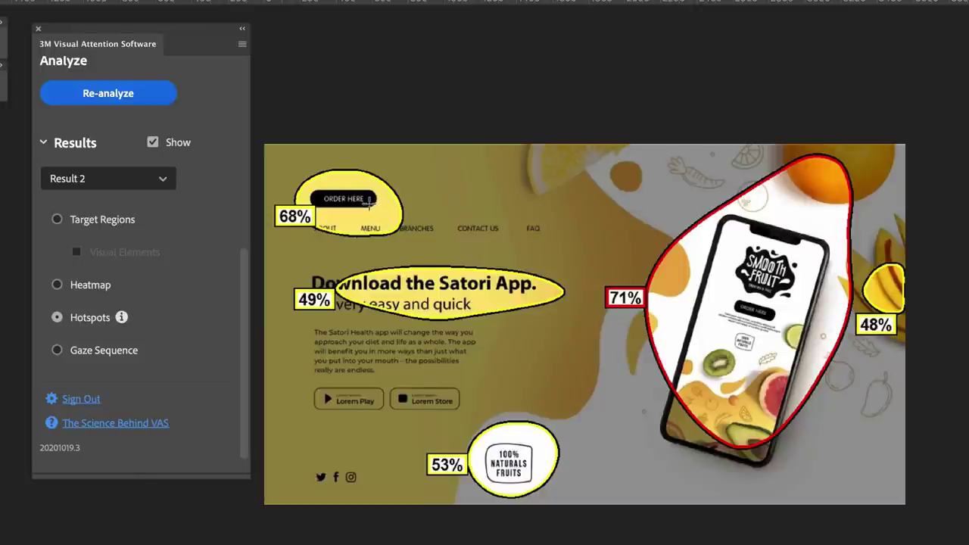
{"action": "left_click", "coordinate": [56, 351]}
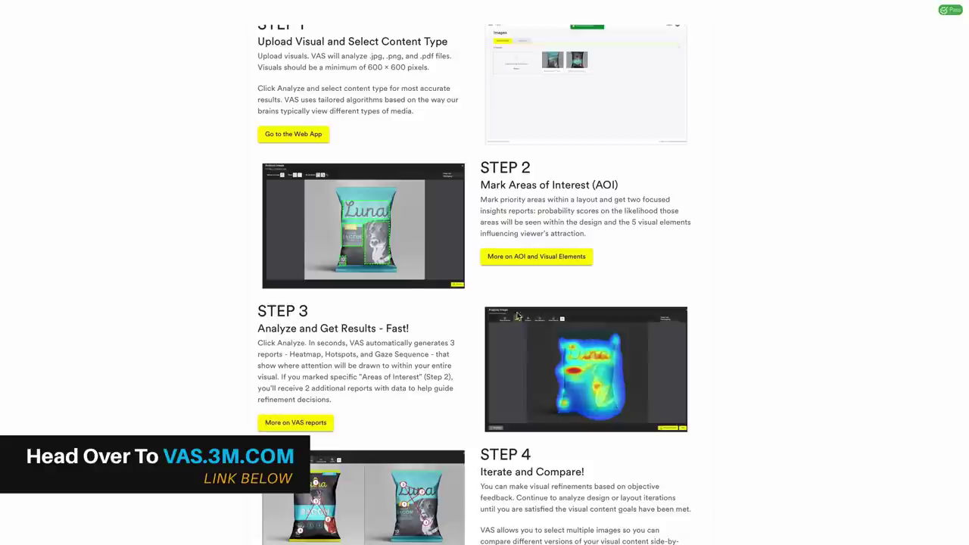
{"action": "scroll", "coordinate": [475, 288], "scroll_direction": "down", "scroll_amount": 3}
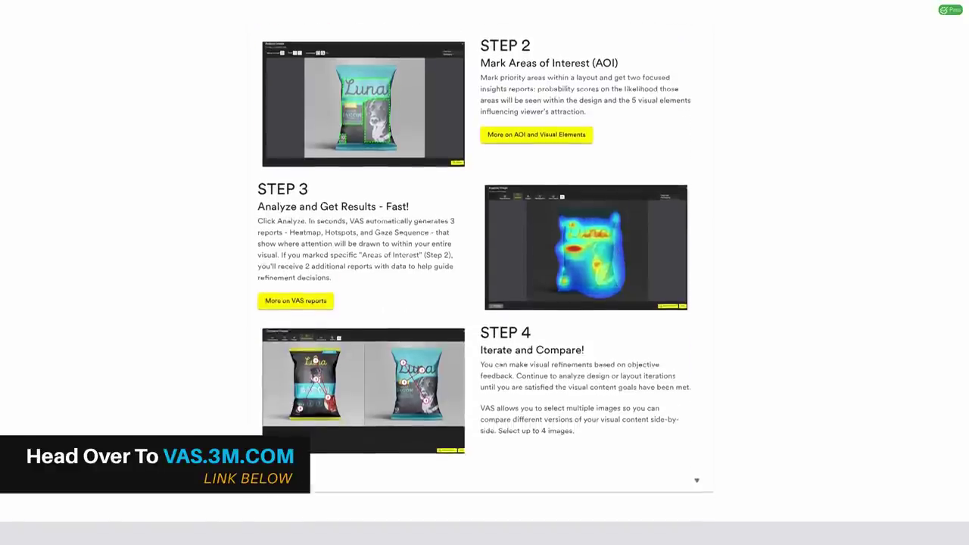